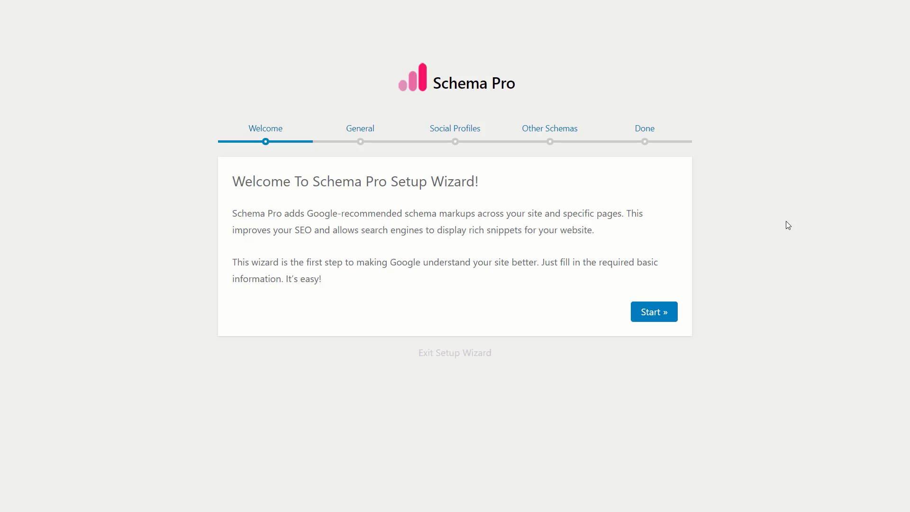
Start the setup wizard, try Personal Blog as the website type, and set it to Webshop instead
left_click(656, 311)
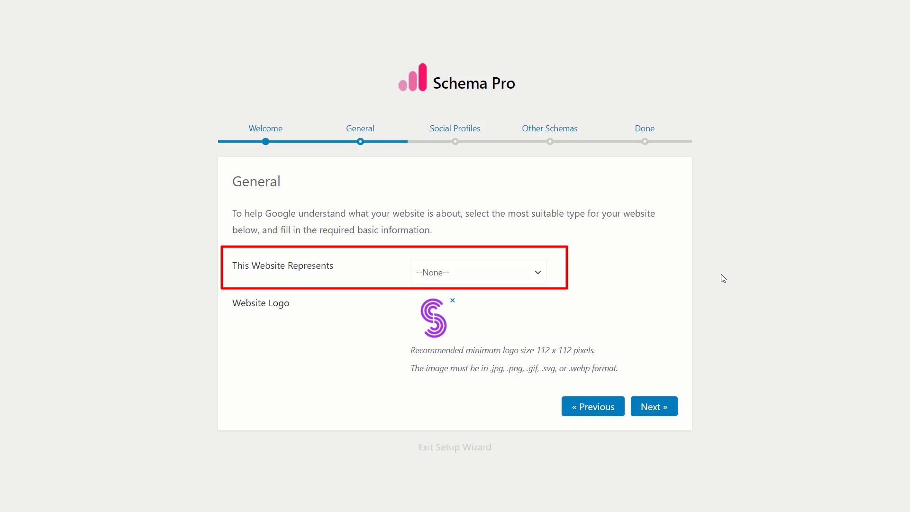
left_click(540, 277)
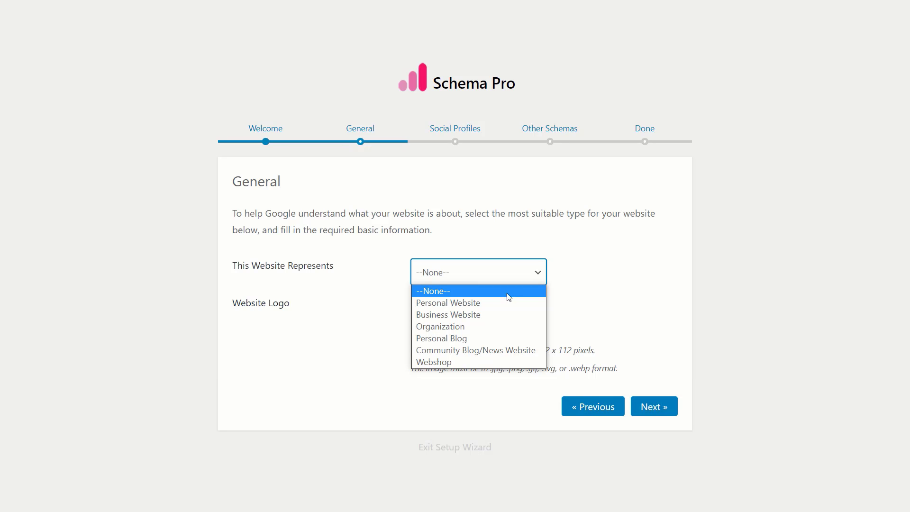
left_click(483, 337)
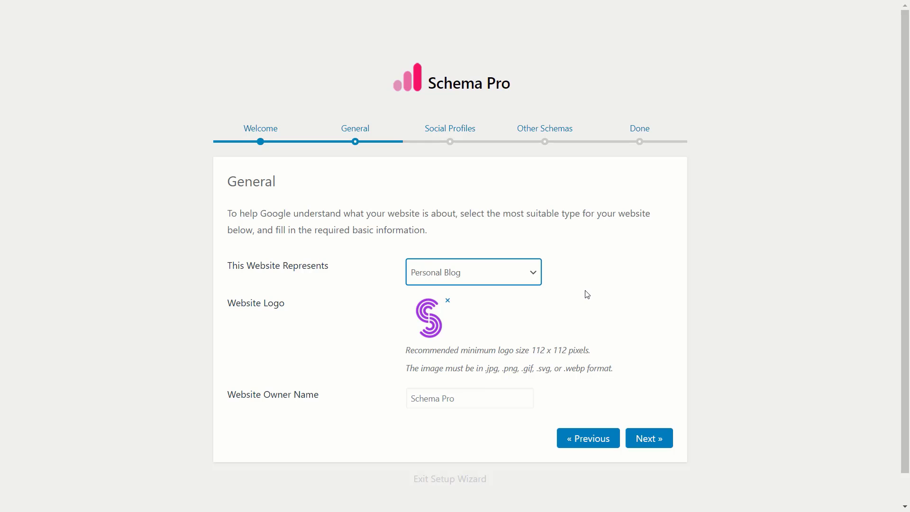
left_click(536, 279)
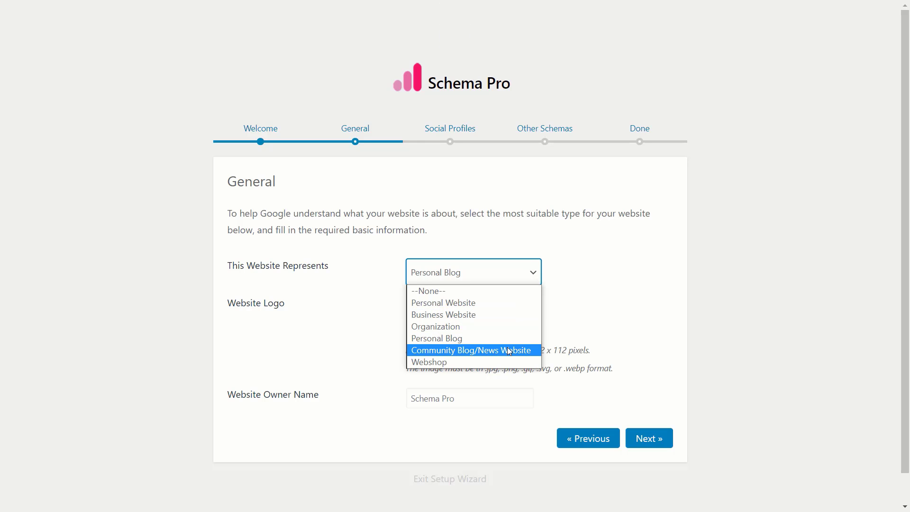
left_click(503, 363)
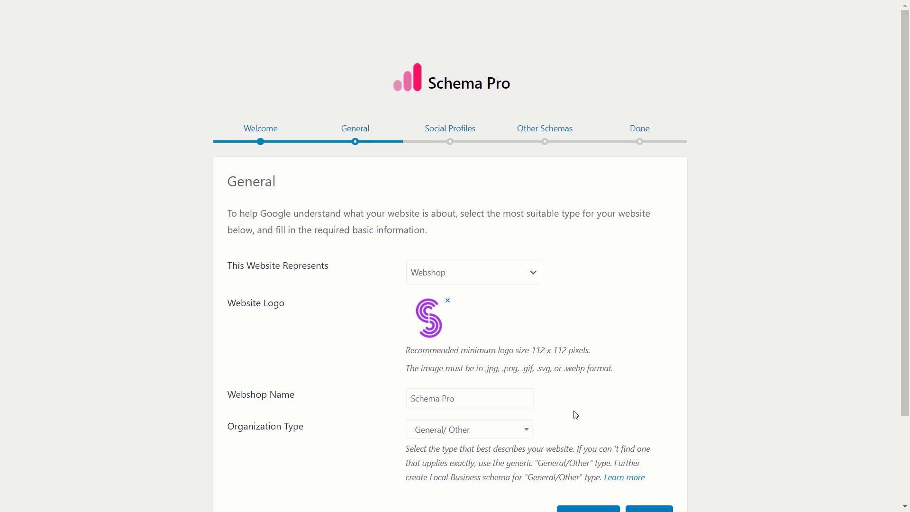
Change the website type to Personal Website and replace the website logo with the second image from the media library
left_click(532, 285)
left_click(512, 304)
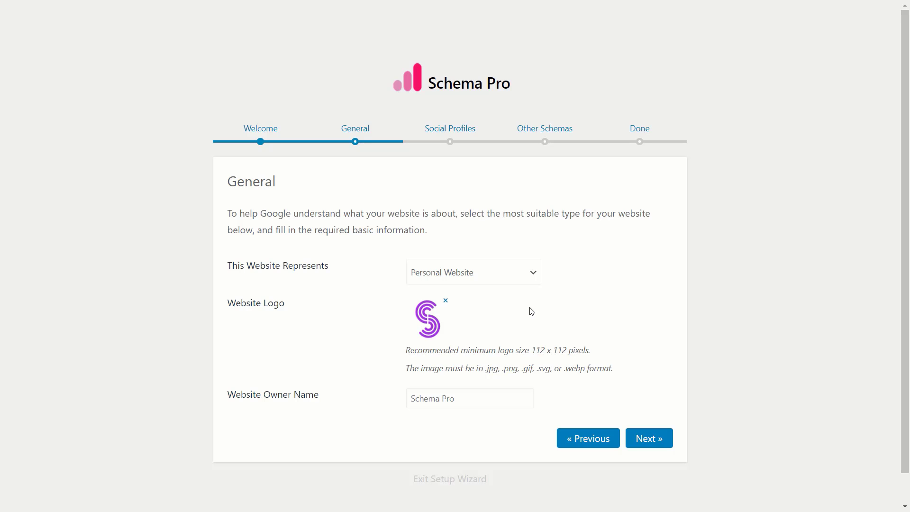
left_click(436, 319)
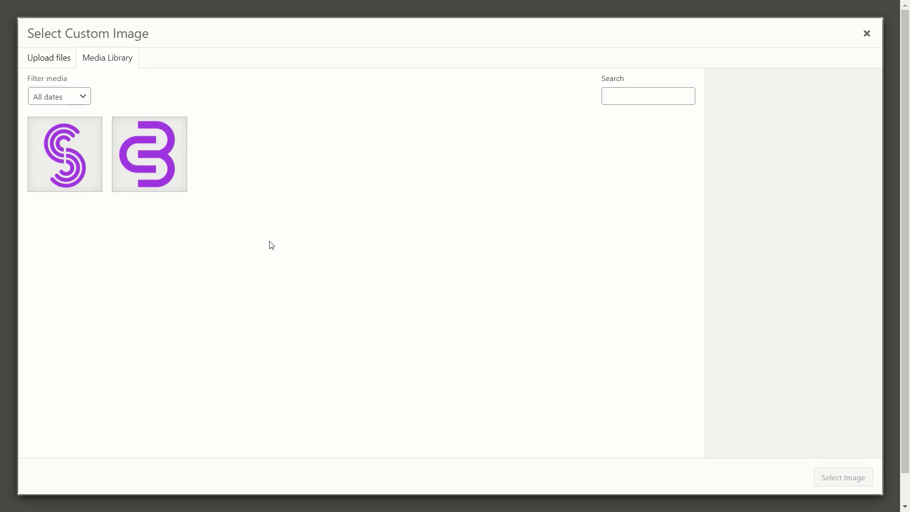
left_click(165, 178)
left_click(844, 477)
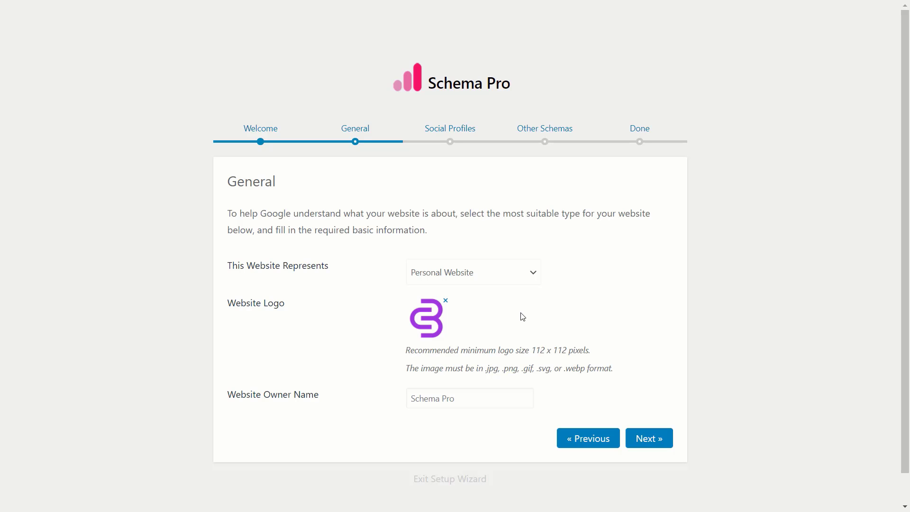
Set the website type to Webshop and choose Ssslines-2.png from the media library as the website logo
left_click(519, 277)
left_click(512, 364)
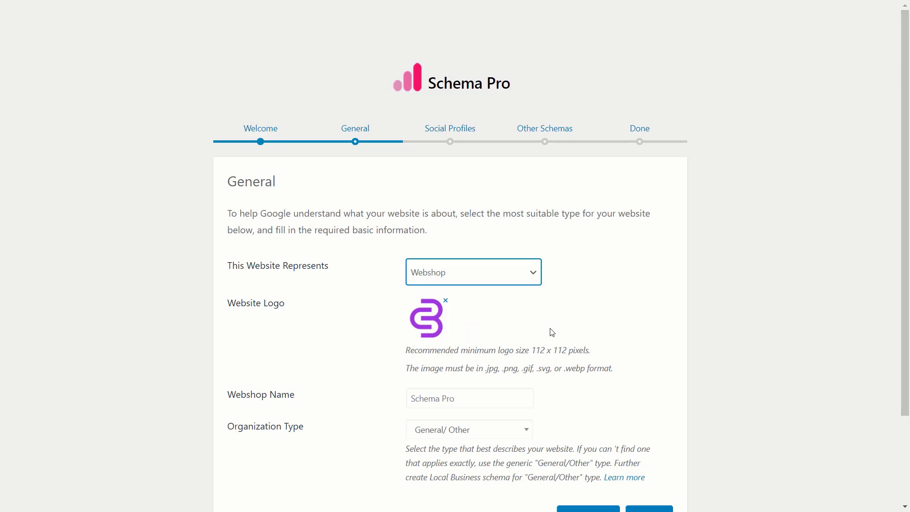
left_click(533, 322)
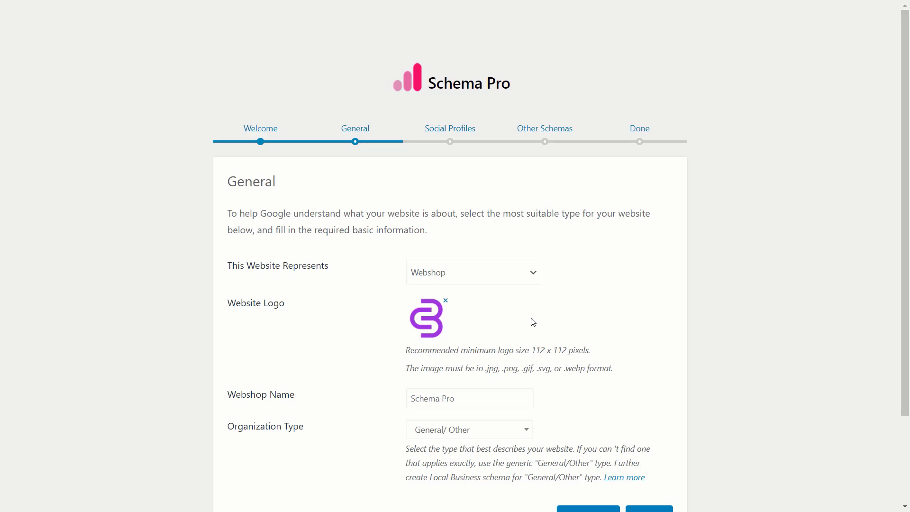
left_click(431, 331)
left_click(66, 148)
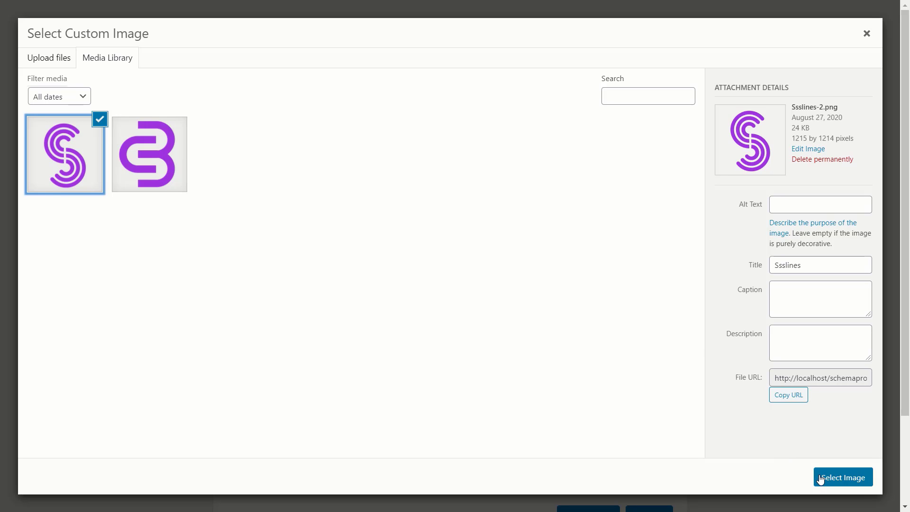
left_click(843, 477)
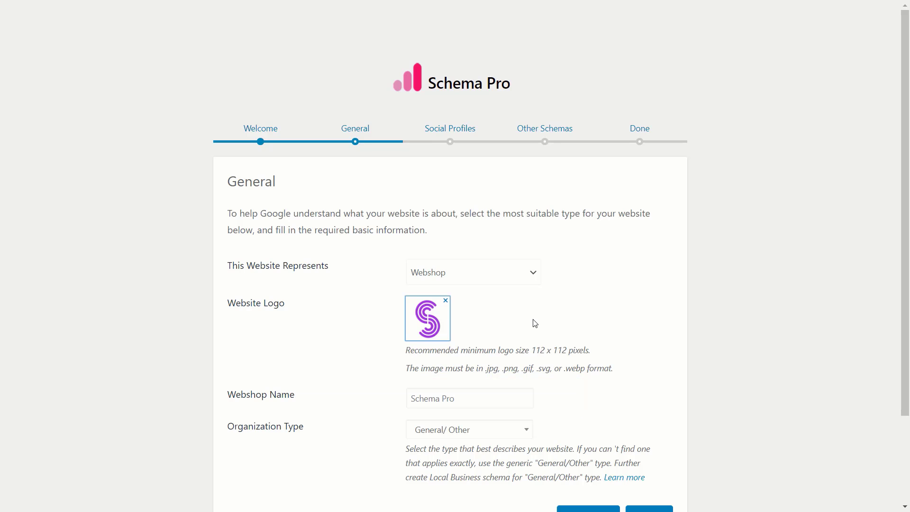
Browse the available organization types and select General/ Other for the webshop
scroll(536, 323, "down", 2)
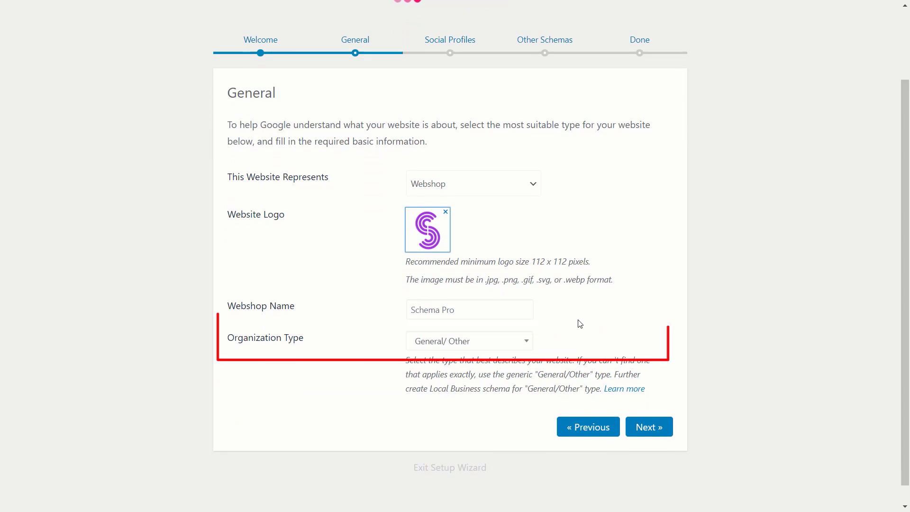
left_click(533, 344)
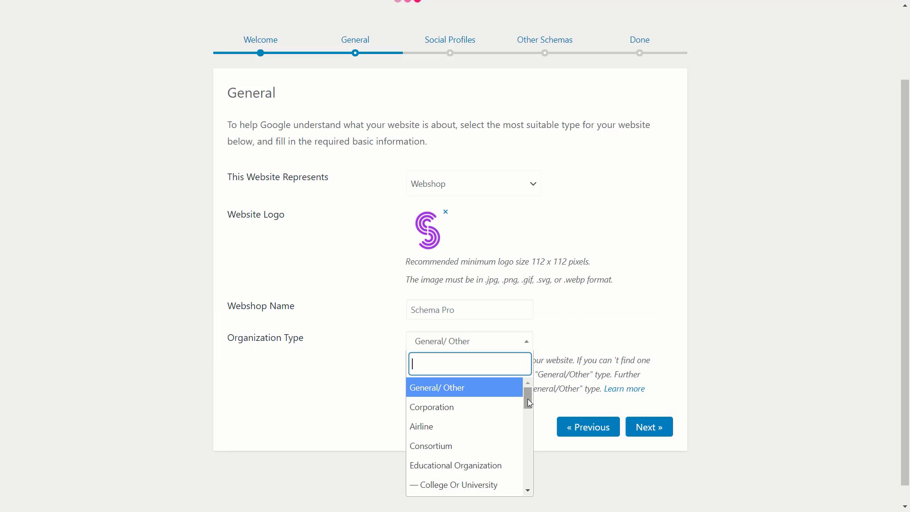
scroll(531, 426, "down", 2)
left_click_drag(530, 423, 538, 400)
left_click(442, 389)
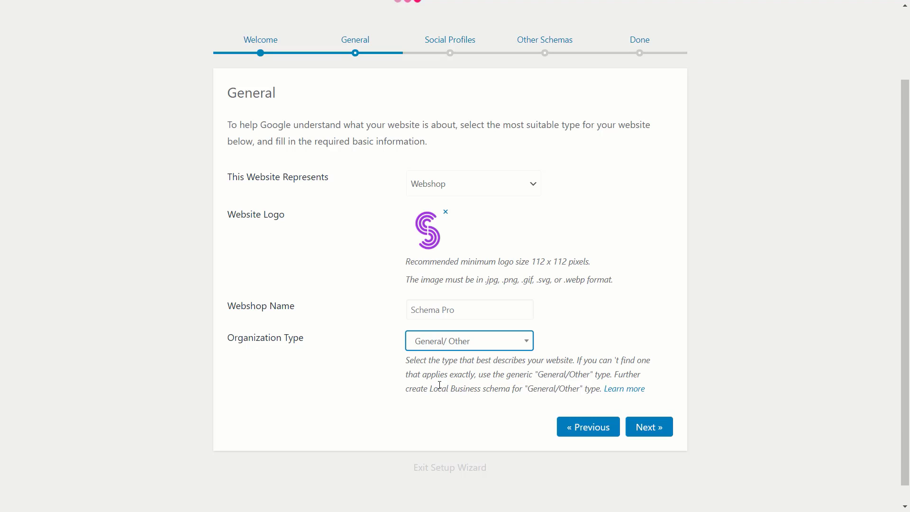
Open the linked documentation on selecting the organization type and read through its list of options
left_click(624, 394)
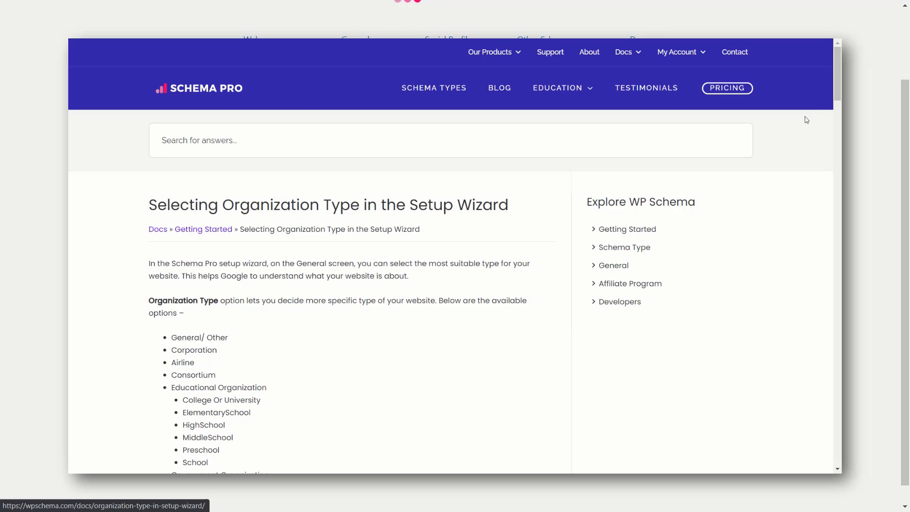
left_click_drag(837, 87, 829, 441)
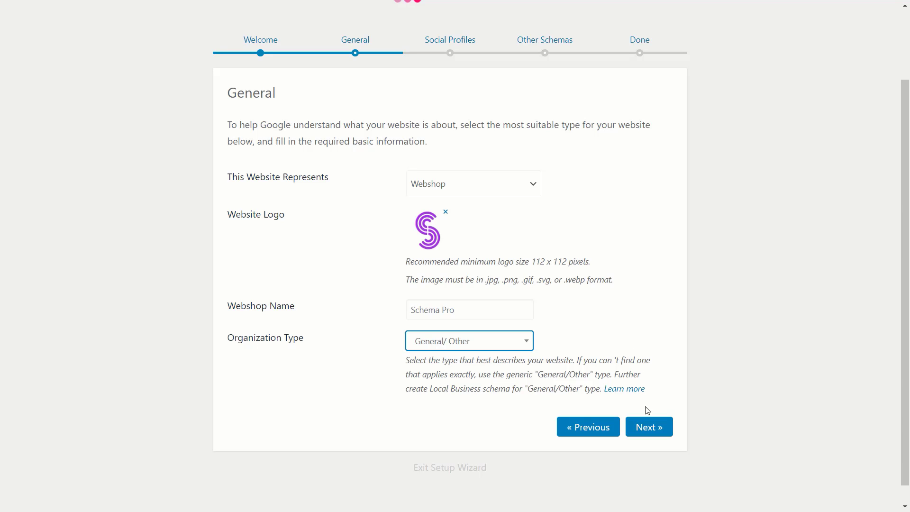
Continue to Social Profiles, review the Facebook profile link, and proceed to the Other Schemas page
left_click(648, 426)
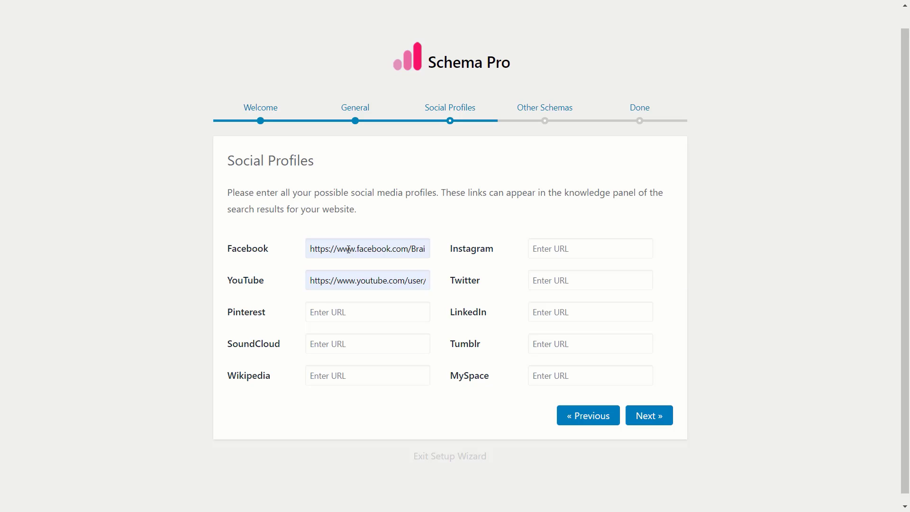
left_click_drag(346, 249, 471, 250)
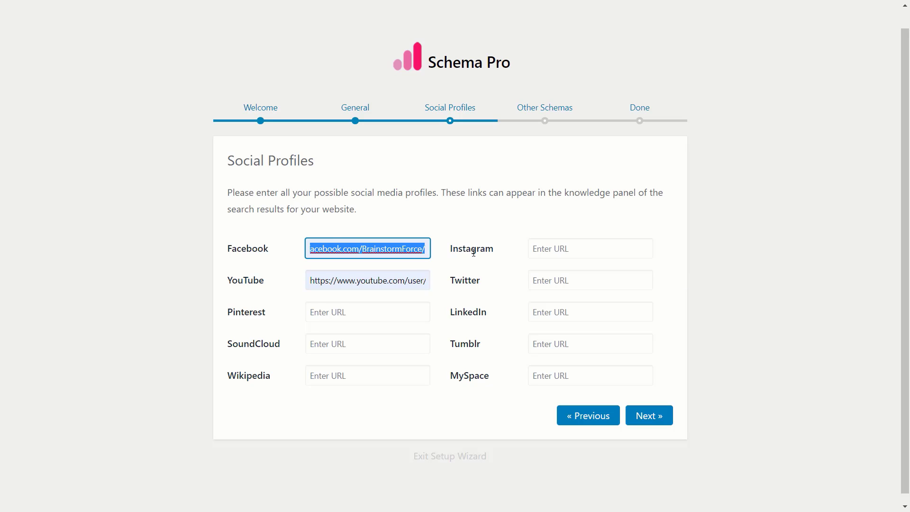
left_click(679, 275)
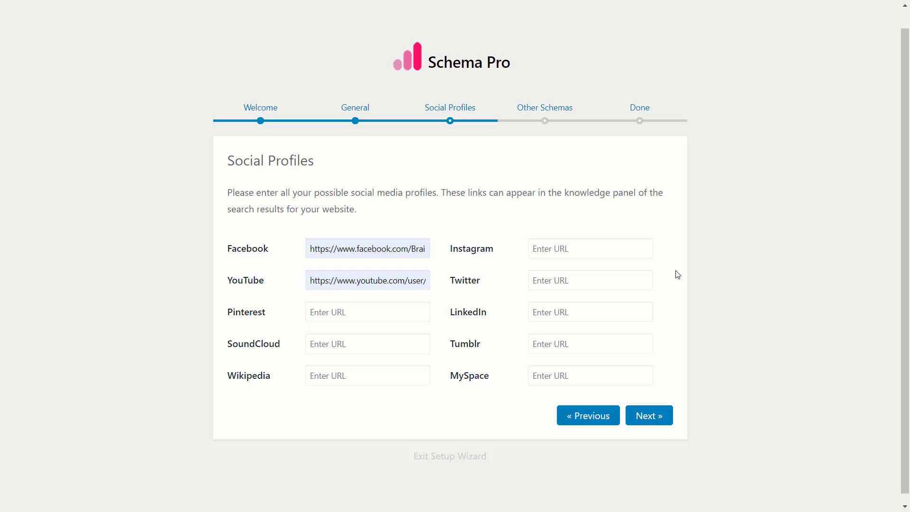
left_click(655, 417)
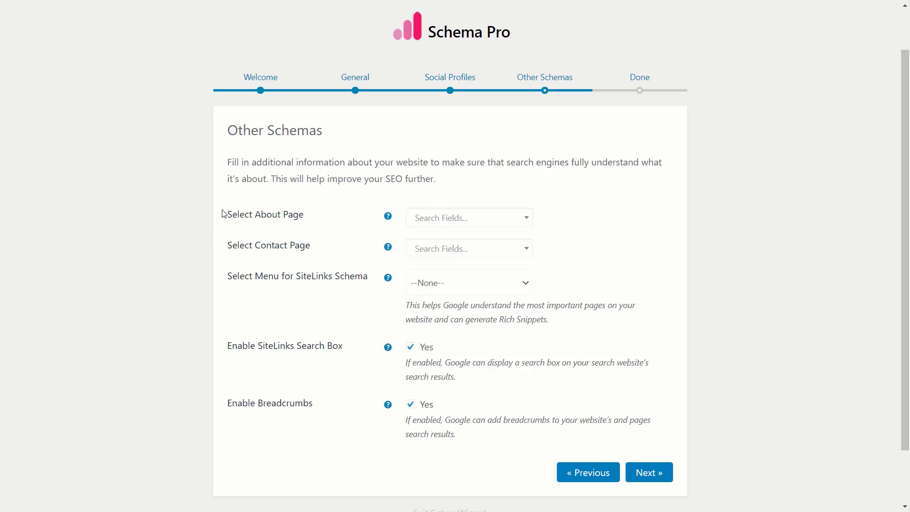
Search the site's pages for "ab" and set About Us as the about page
left_click_drag(224, 214, 405, 218)
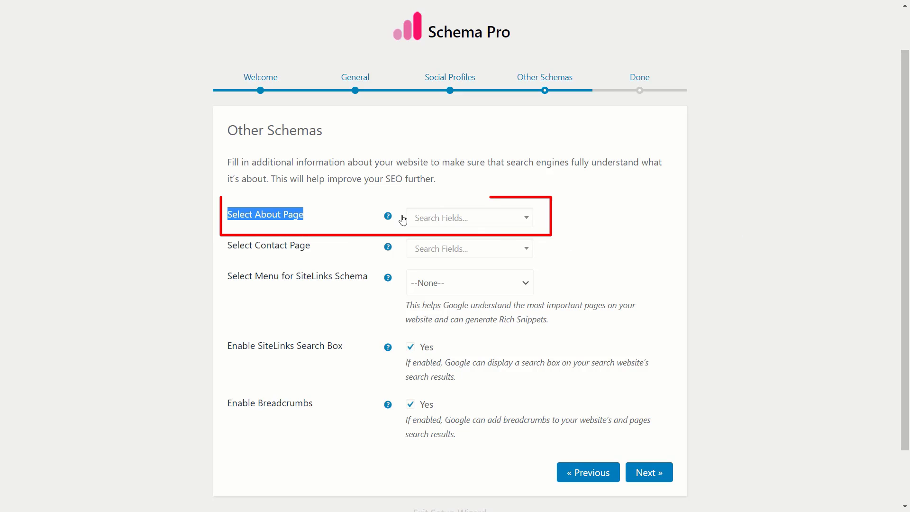
left_click(563, 241)
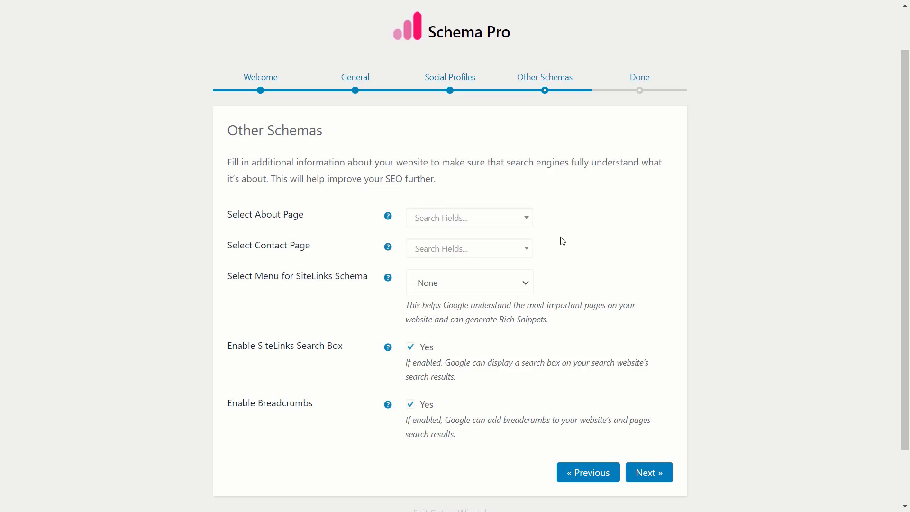
left_click(502, 228)
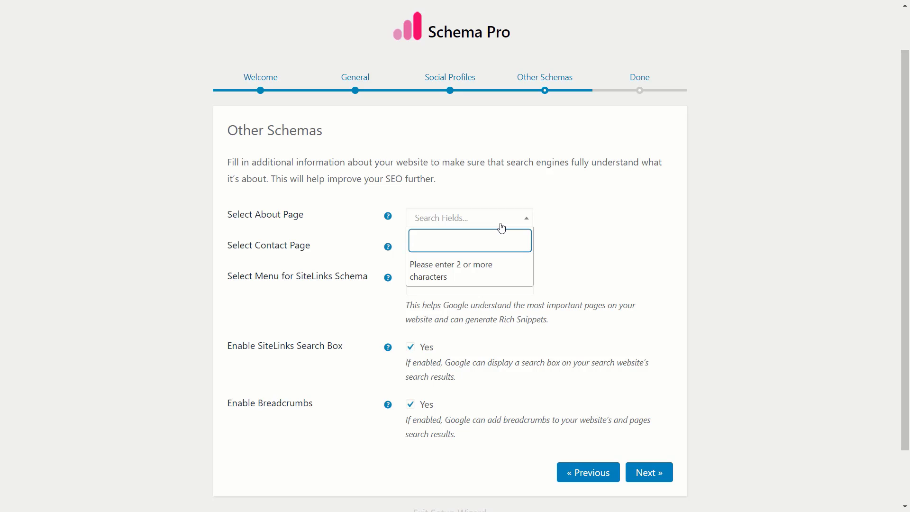
type("ab")
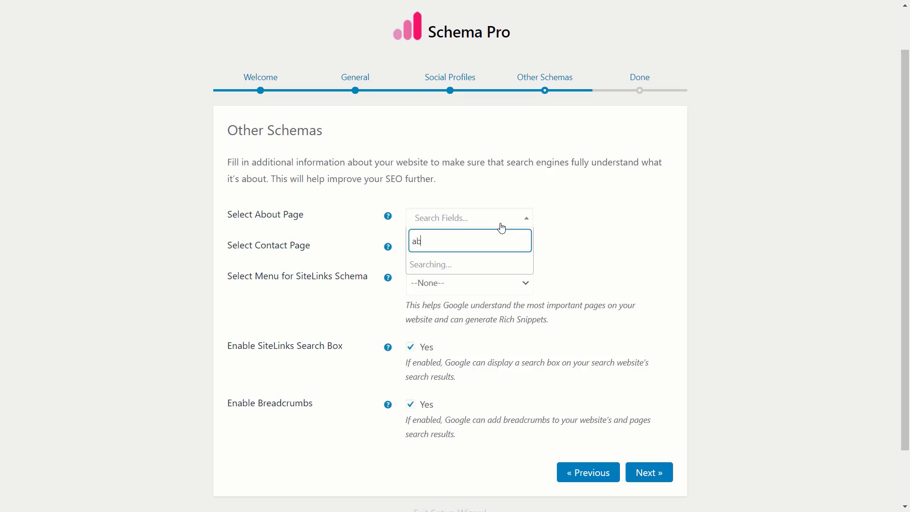
left_click(485, 264)
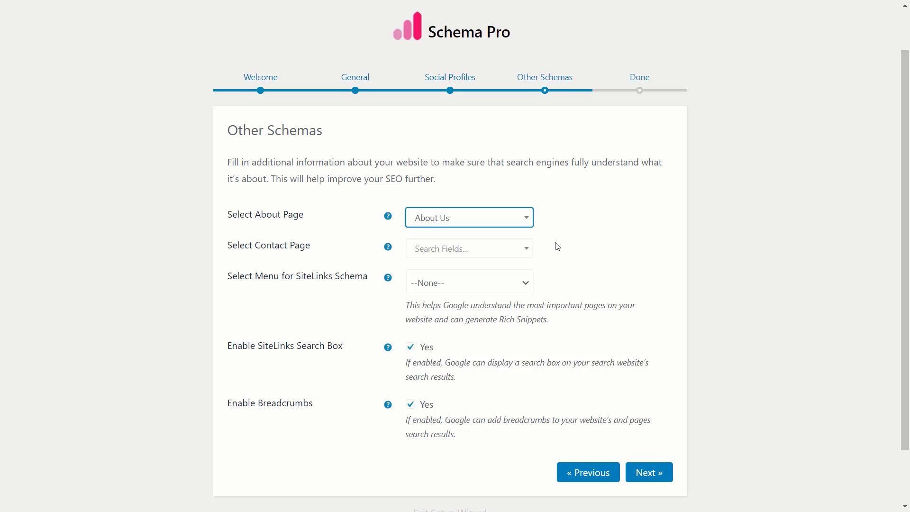
Search the site's pages for "con" and set Contact Us as the contact page
left_click(495, 254)
type("con")
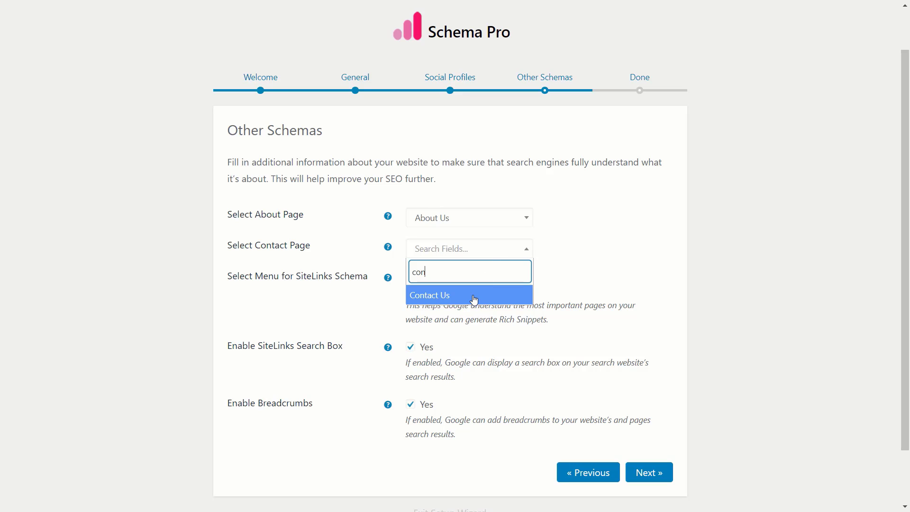
left_click(475, 299)
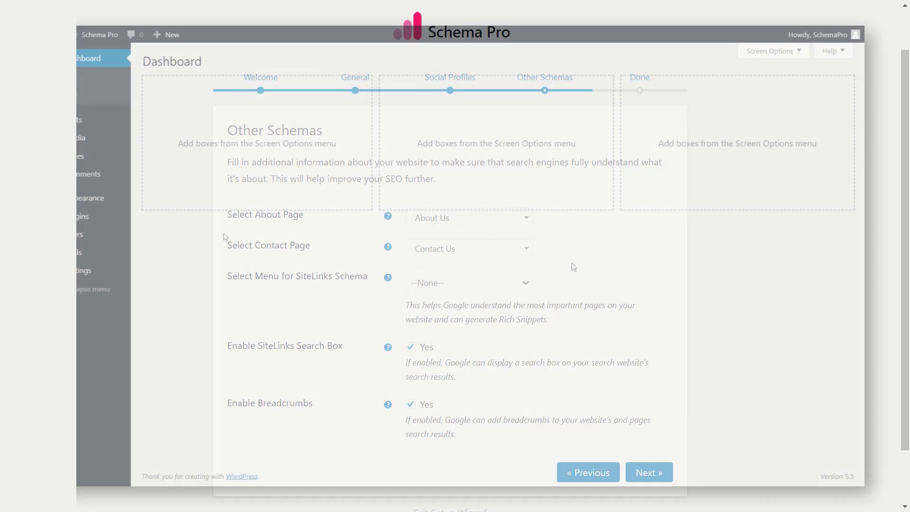
Switch to the WordPress dashboard and create a new navigation menu named "My New Menu"
mouse_move(92, 205)
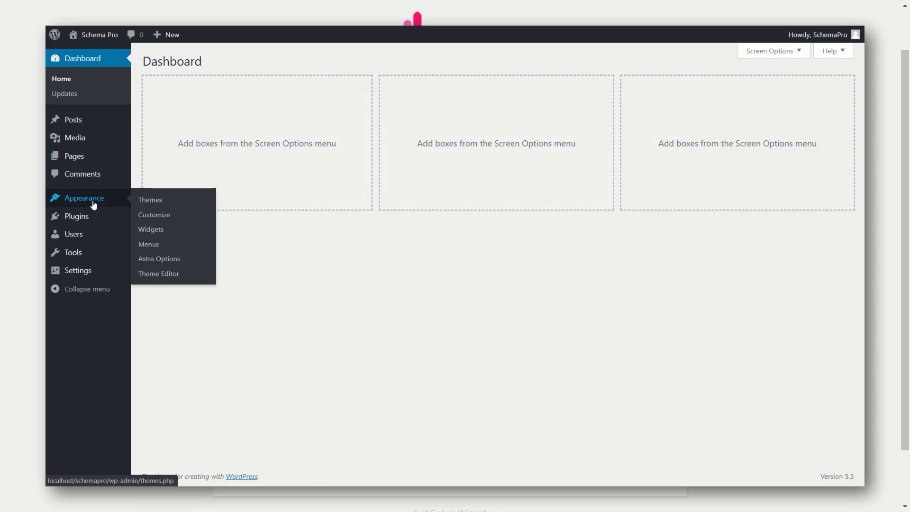
left_click(150, 244)
left_click(258, 119)
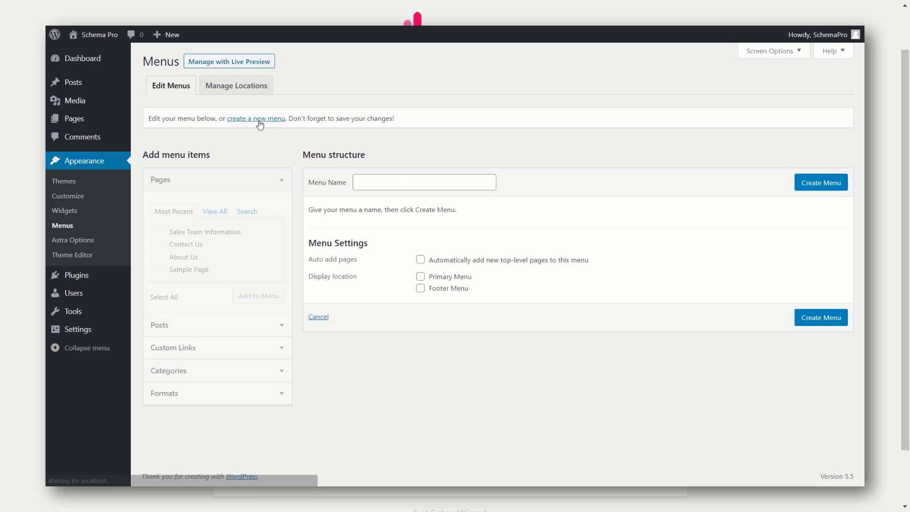
left_click(393, 182)
type("My New Menu")
left_click(806, 183)
Add the About Us and Sample Page pages to the new menu and save it
left_click(161, 264)
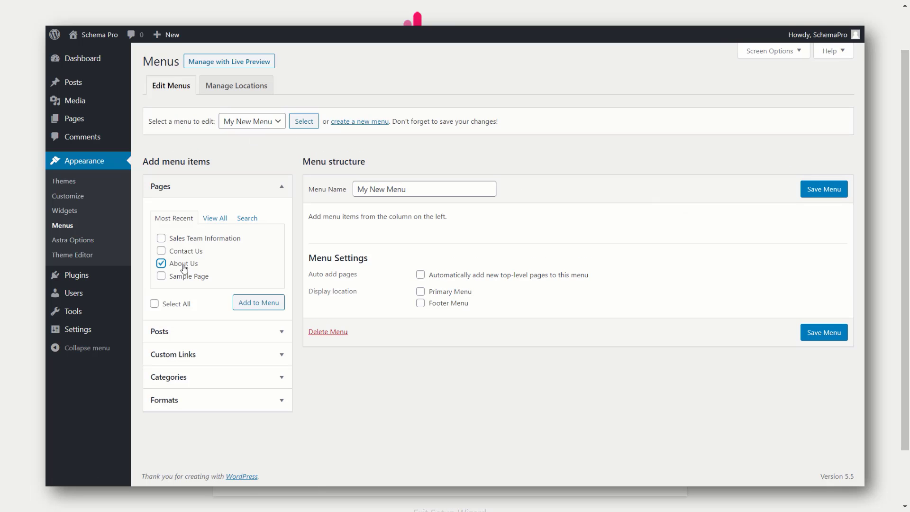
left_click(161, 276)
left_click(259, 303)
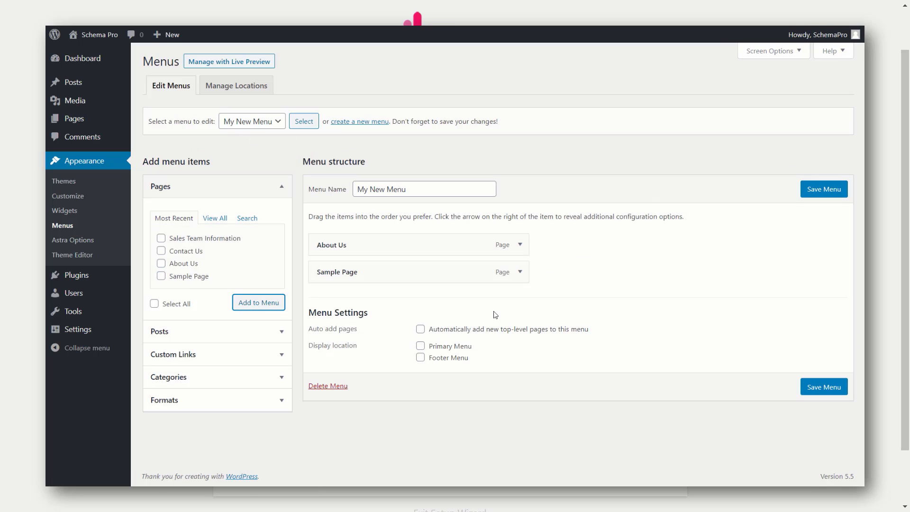
left_click(806, 388)
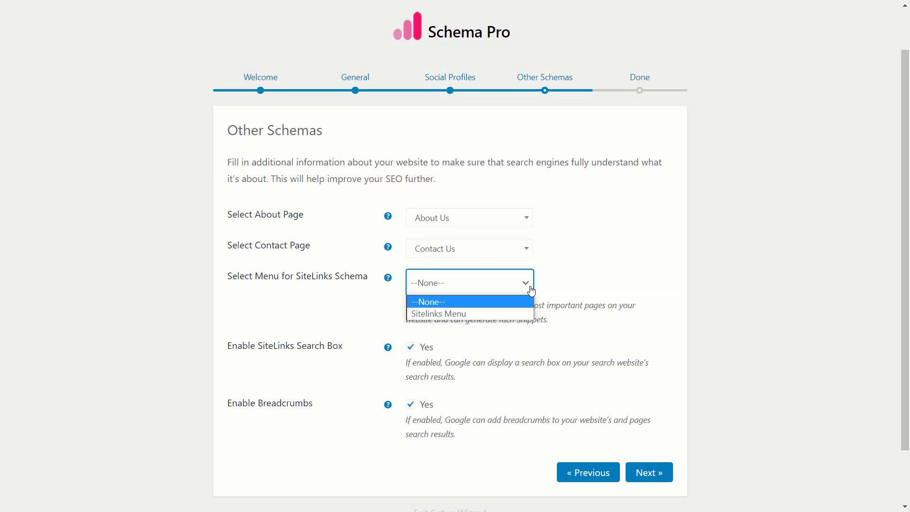
Back in the Schema Pro wizard, choose Sitelinks Menu for the SiteLinks schema and review the SiteLinks search box option
left_click(474, 313)
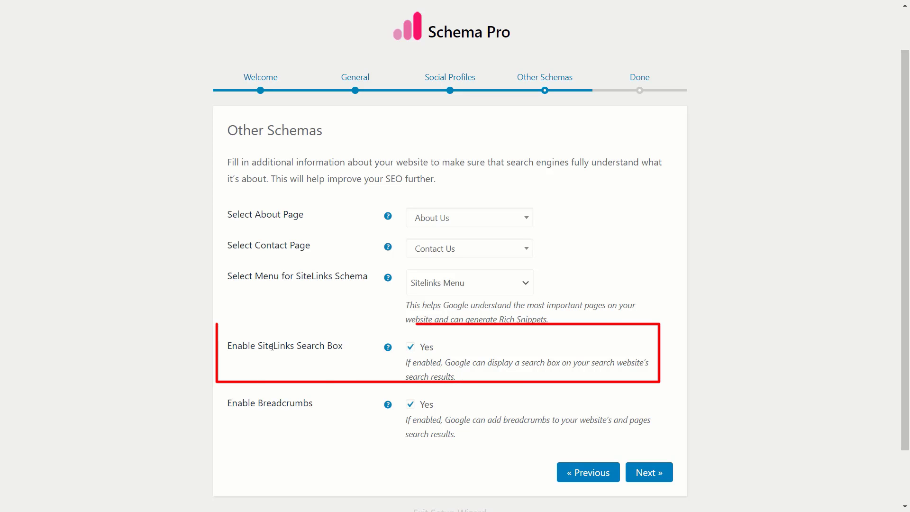
left_click_drag(227, 347, 351, 346)
left_click(357, 347)
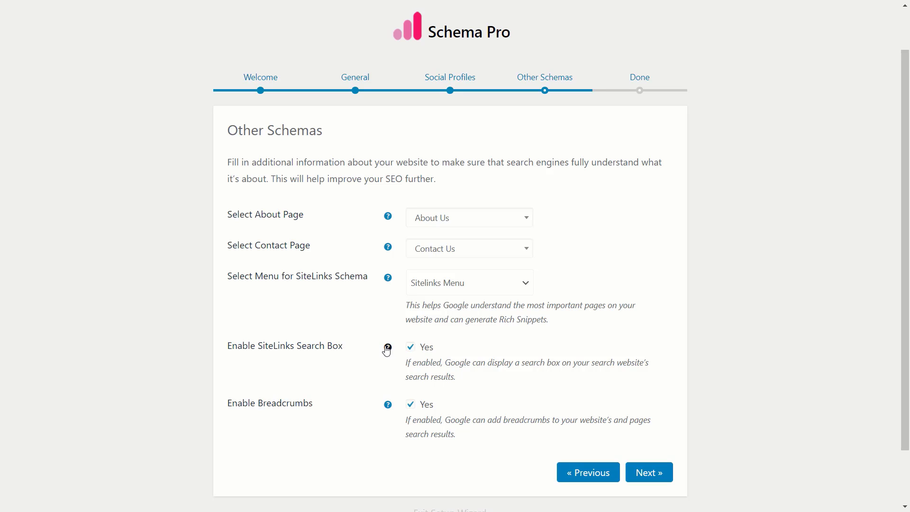
Advance the setup wizard past Other Schemas to its final stage, revisiting the General and Social Profiles stages
mouse_move(388, 350)
left_click(645, 474)
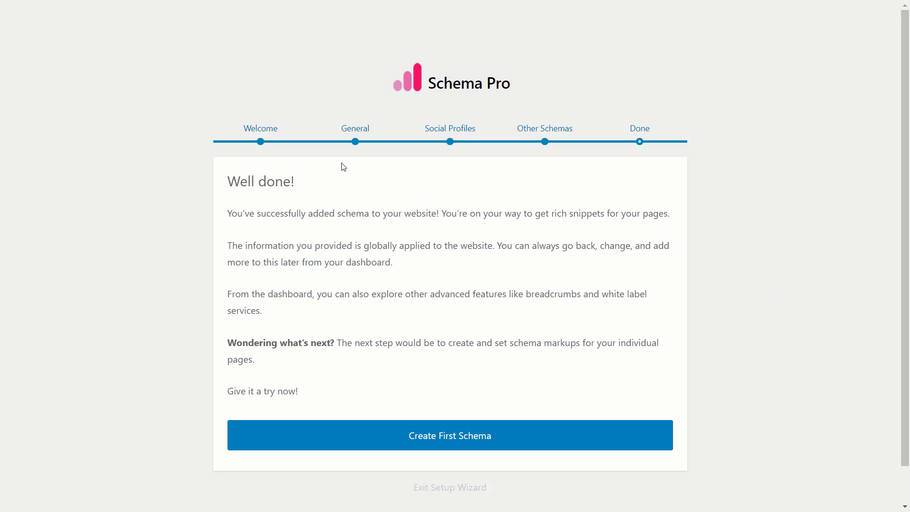
left_click(349, 133)
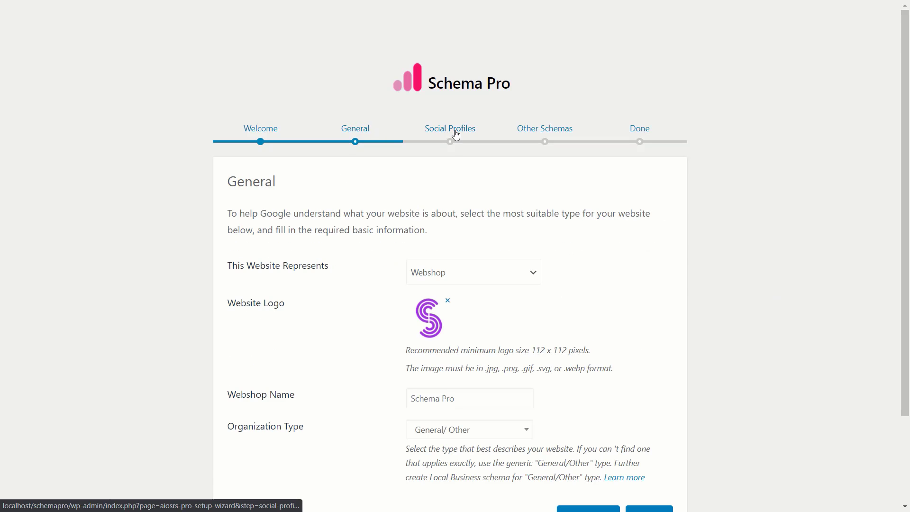
left_click(443, 134)
left_click(544, 133)
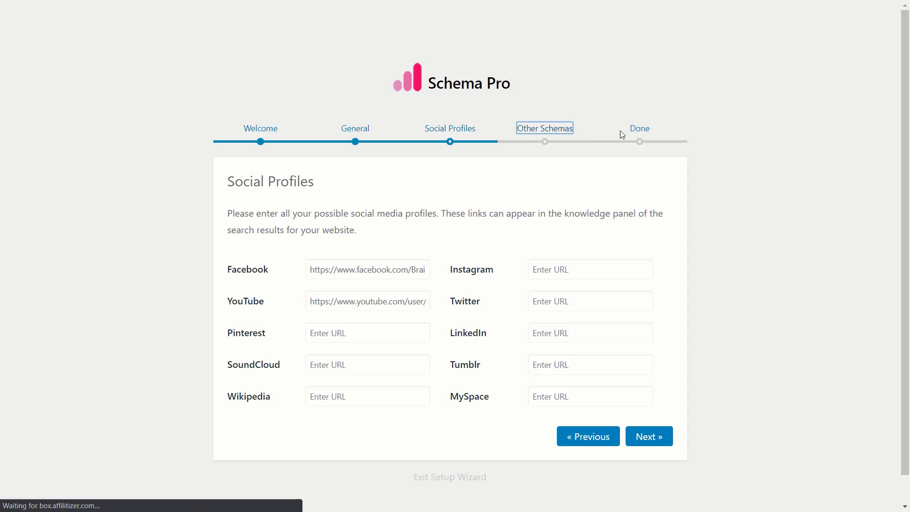
left_click(643, 137)
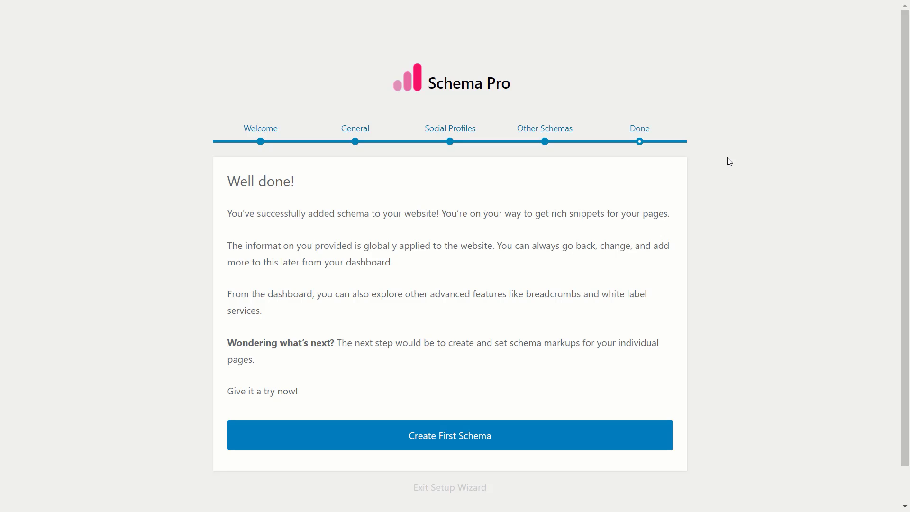
Exit the setup wizard and review the Social Profiles and Other Schemas sections of the website information settings
left_click(444, 488)
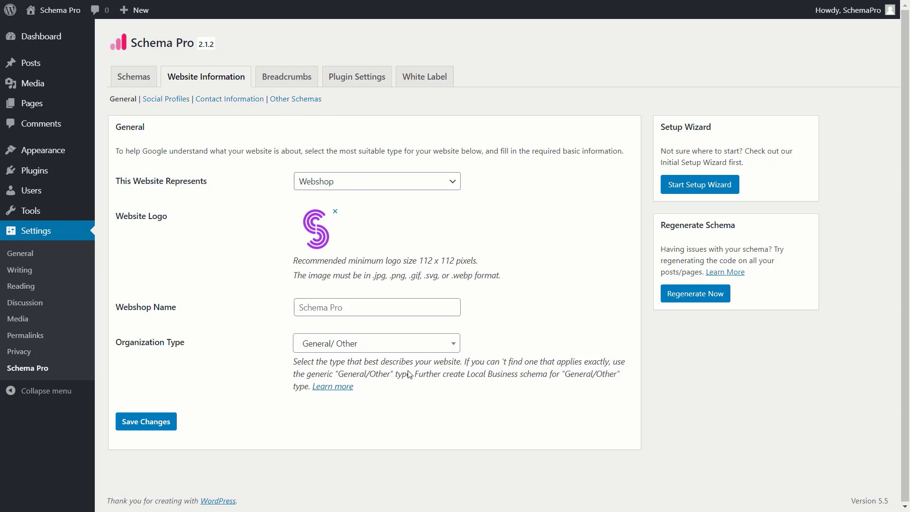
left_click(178, 102)
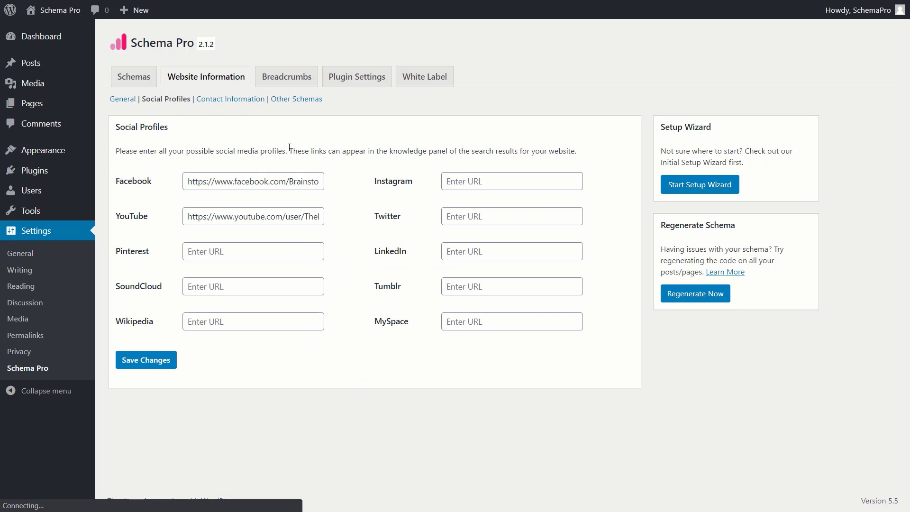
left_click(297, 99)
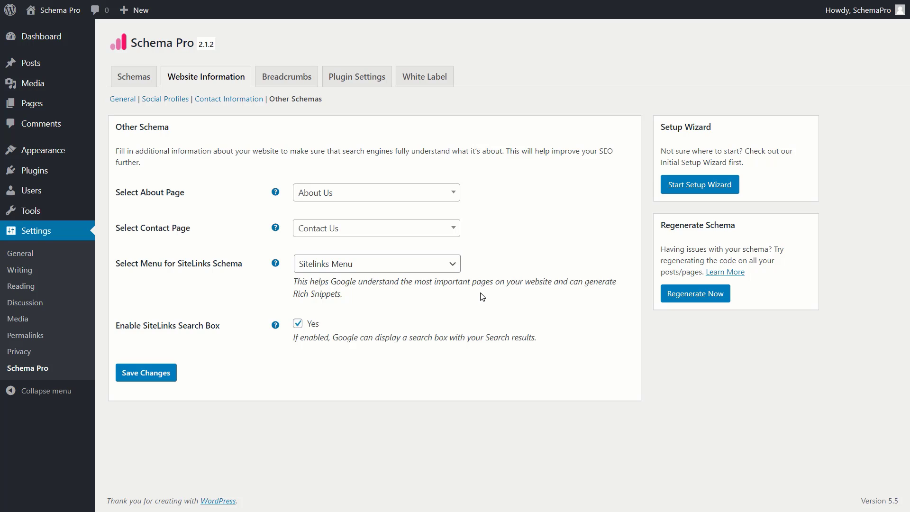
In the Contact Information settings, set the contact type to Sales and the contact page to Sales Team Information
left_click(228, 101)
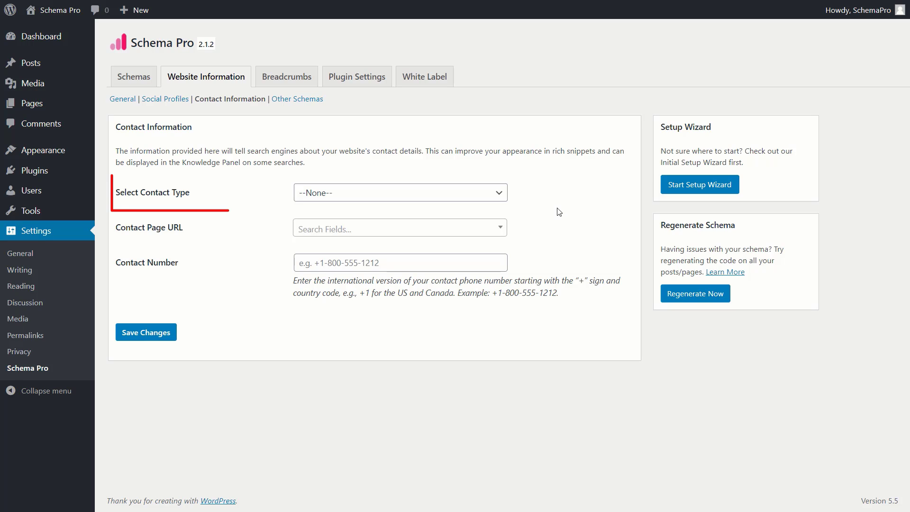
left_click(506, 195)
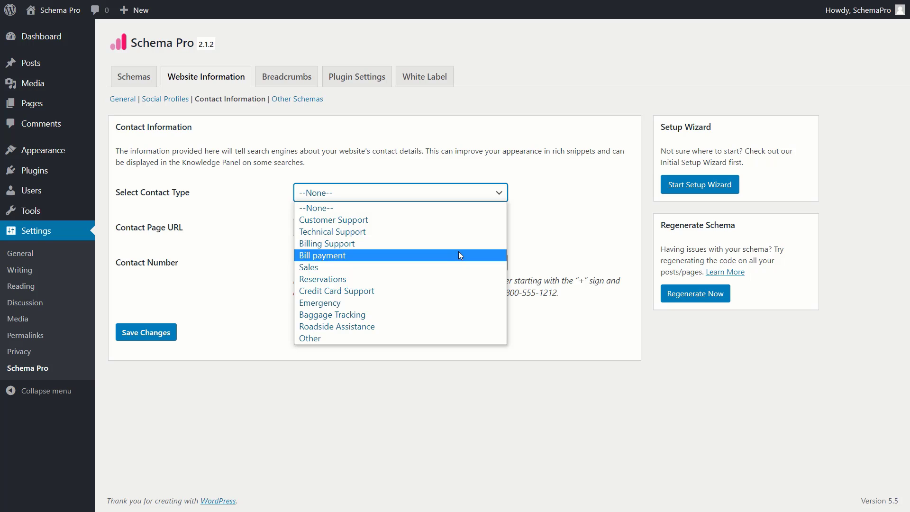
left_click(442, 271)
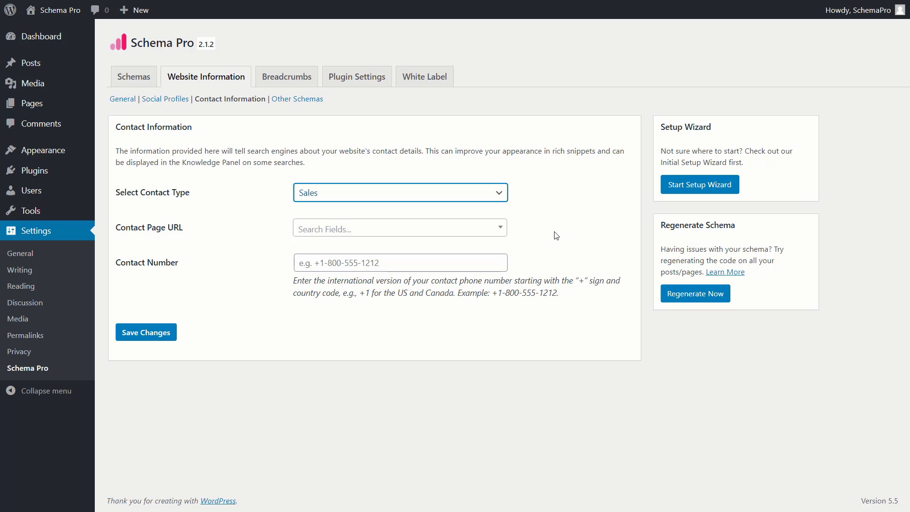
left_click(424, 231)
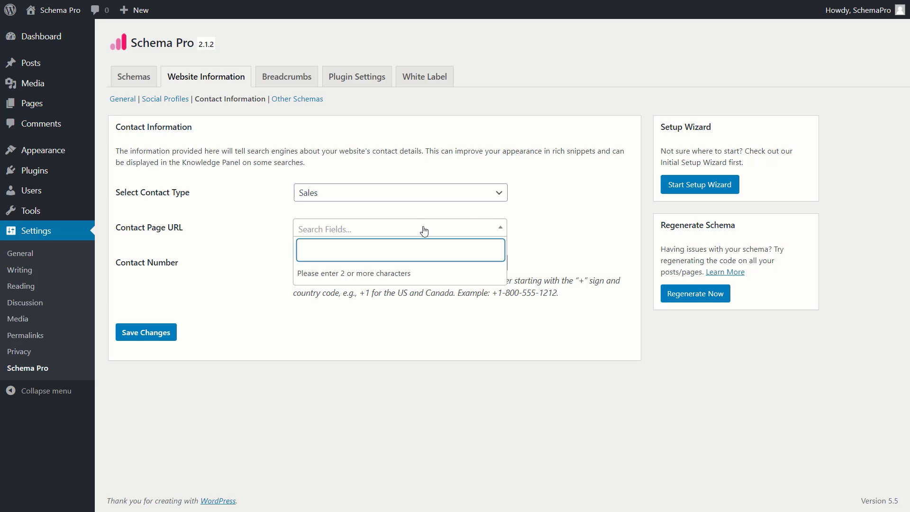
type("sal")
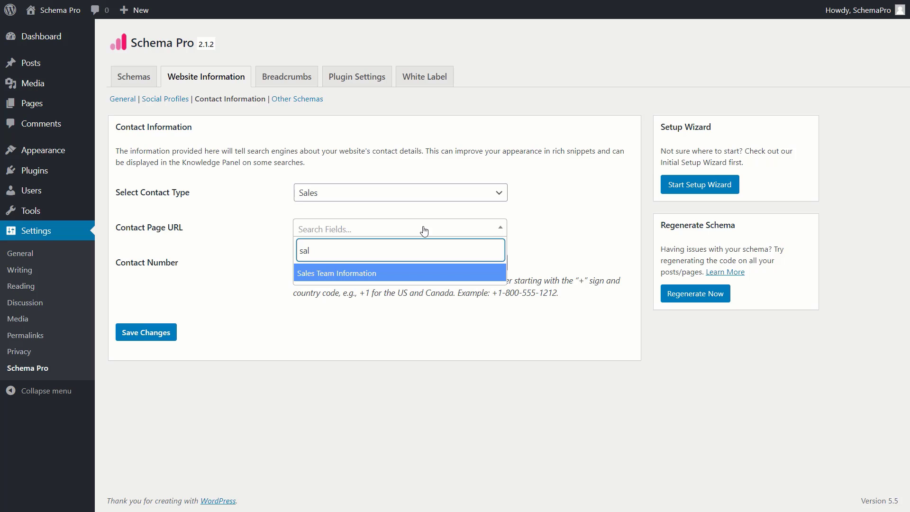
left_click(382, 273)
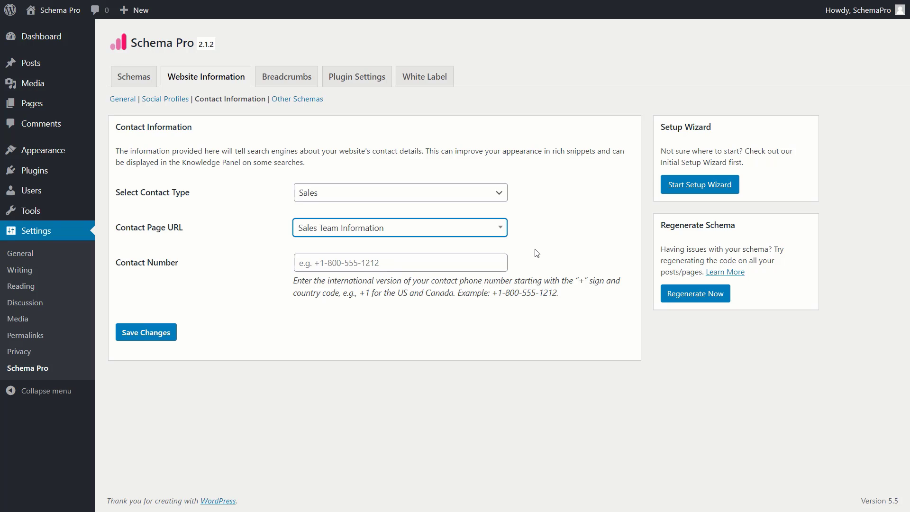
left_click(537, 253)
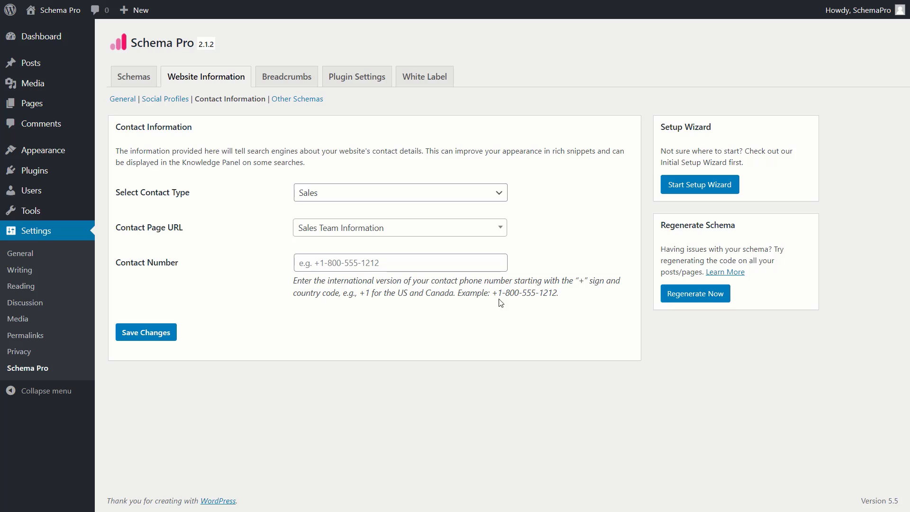
Copy the example phone number from the help text into the Contact Number field and save the changes
left_click_drag(493, 294, 564, 297)
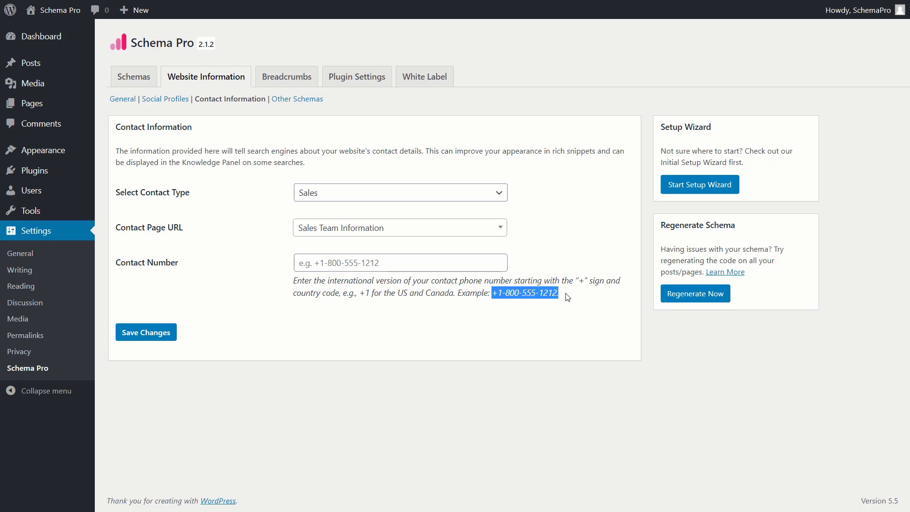
key("ctrl+c")
left_click(384, 264)
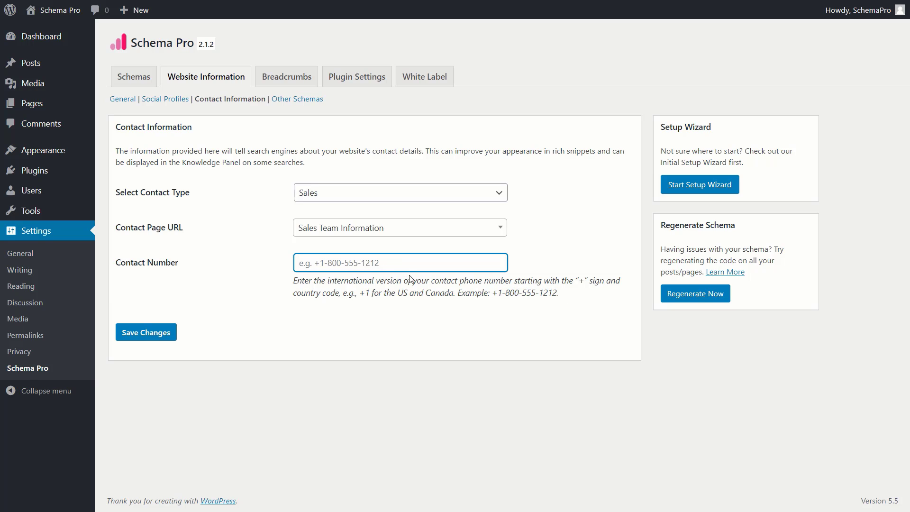
key("ctrl+v")
left_click(417, 326)
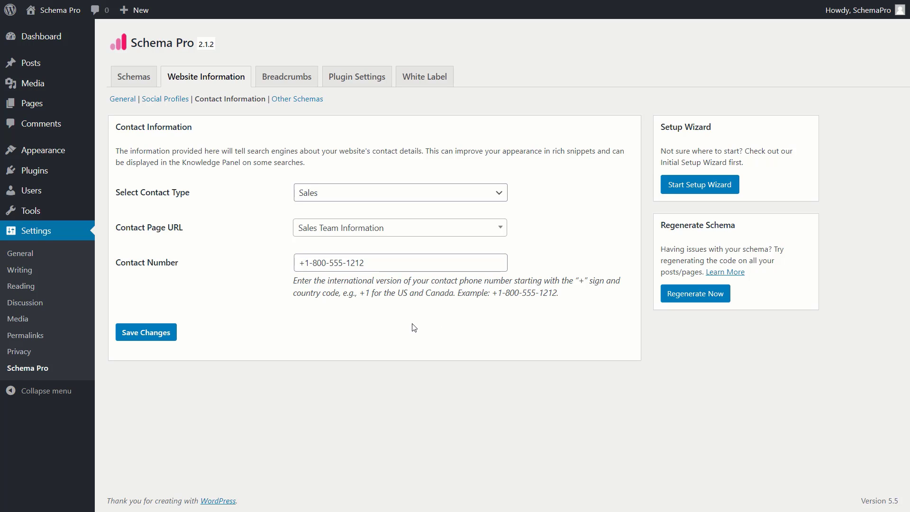
left_click(172, 336)
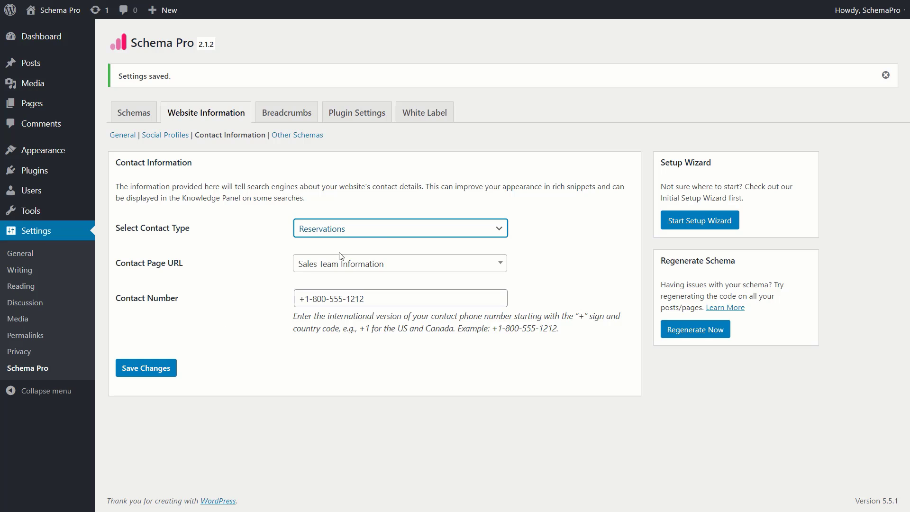
Set the contact type to Other, review the custom contact type text, and save the contact information
left_click(363, 235)
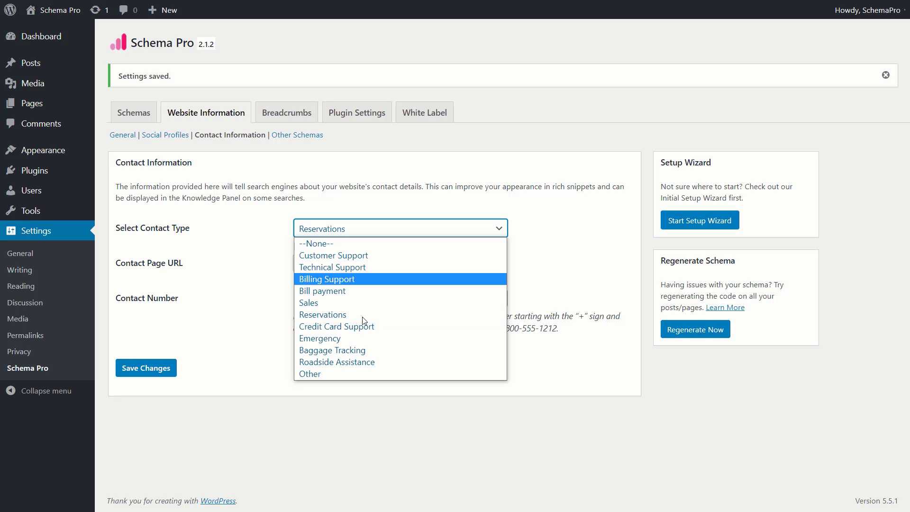
left_click(344, 375)
left_click(425, 238)
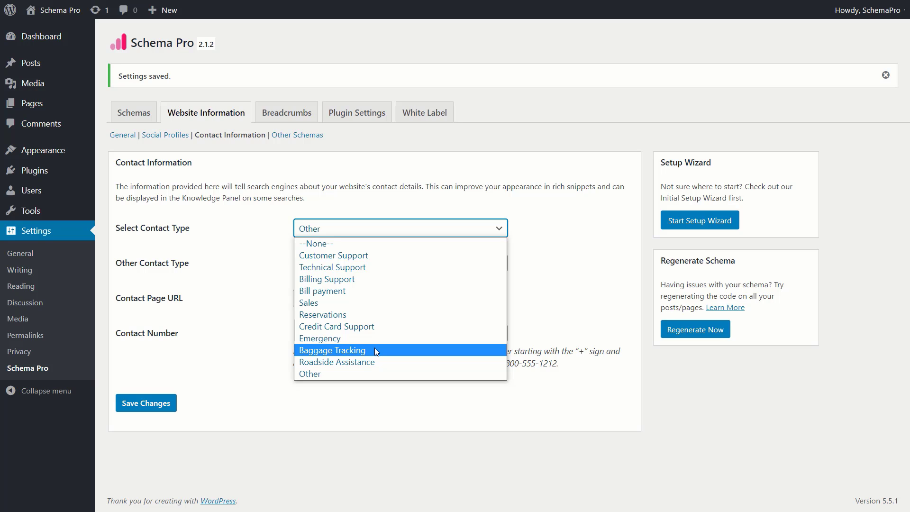
left_click(342, 374)
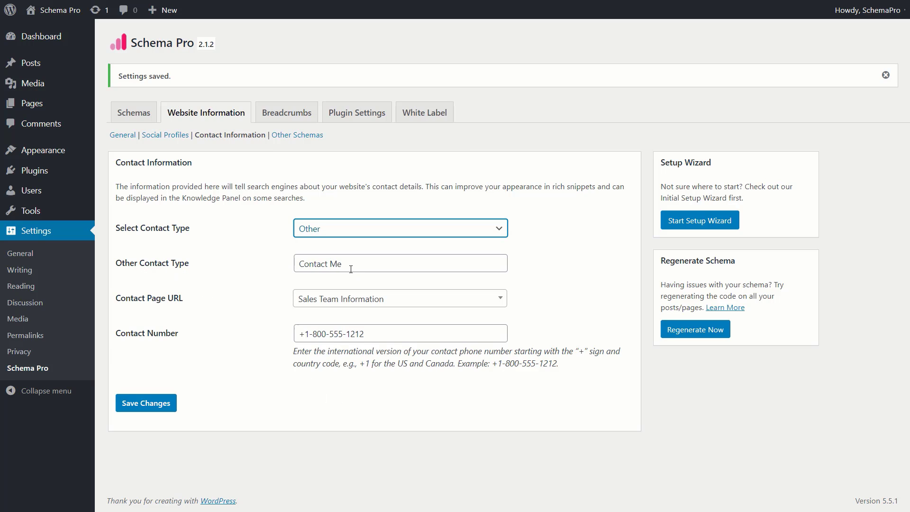
left_click_drag(363, 264, 284, 270)
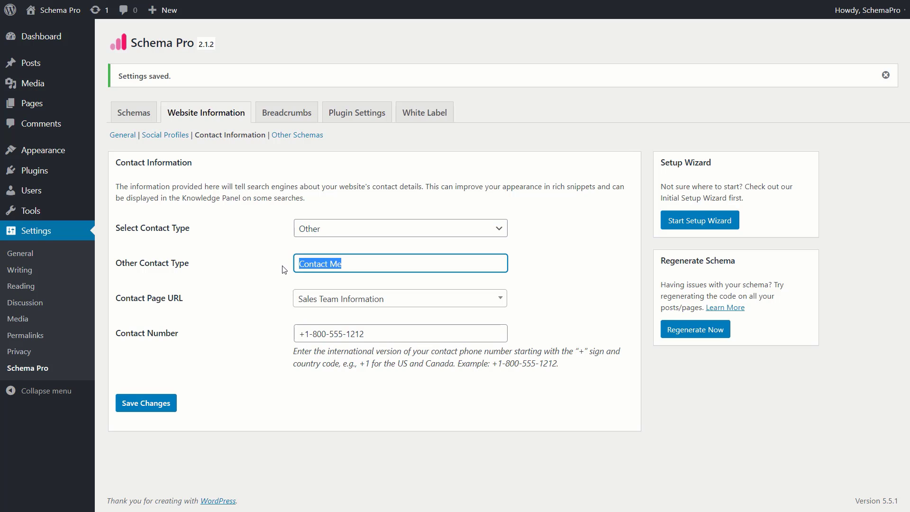
left_click(272, 274)
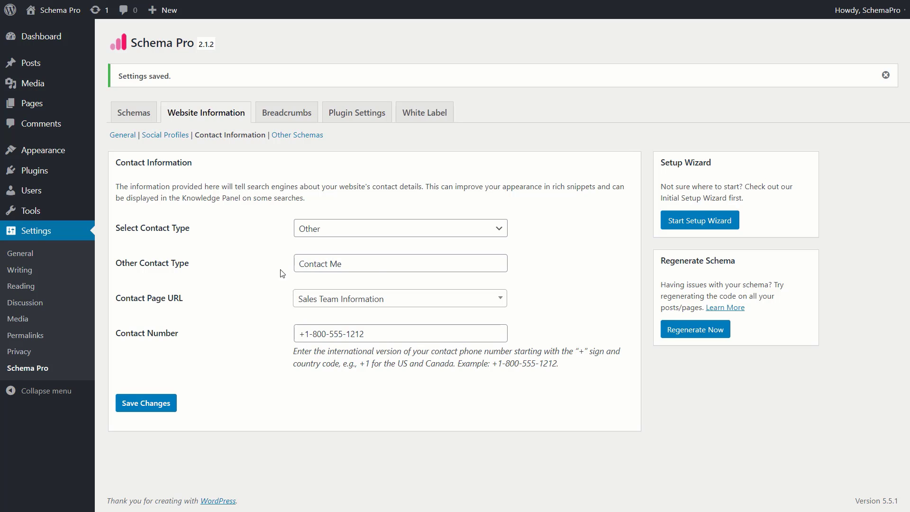
left_click_drag(362, 264, 289, 268)
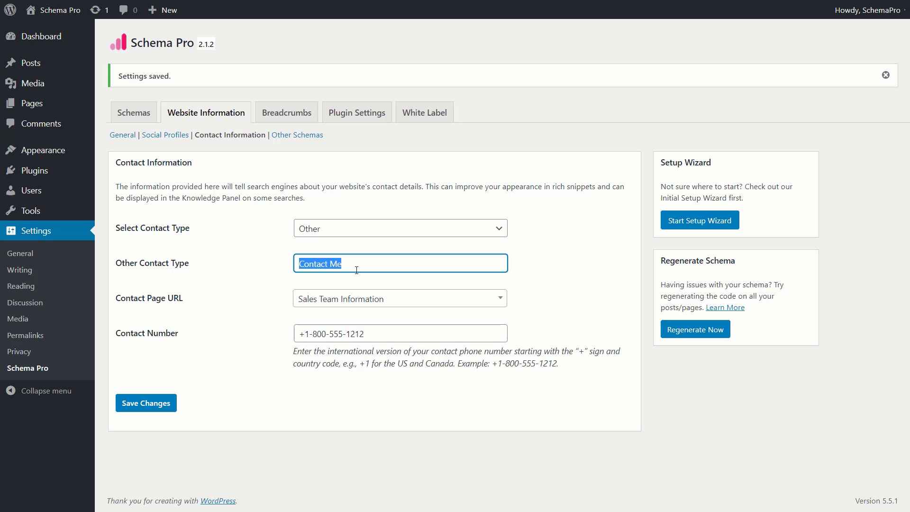
left_click(229, 314)
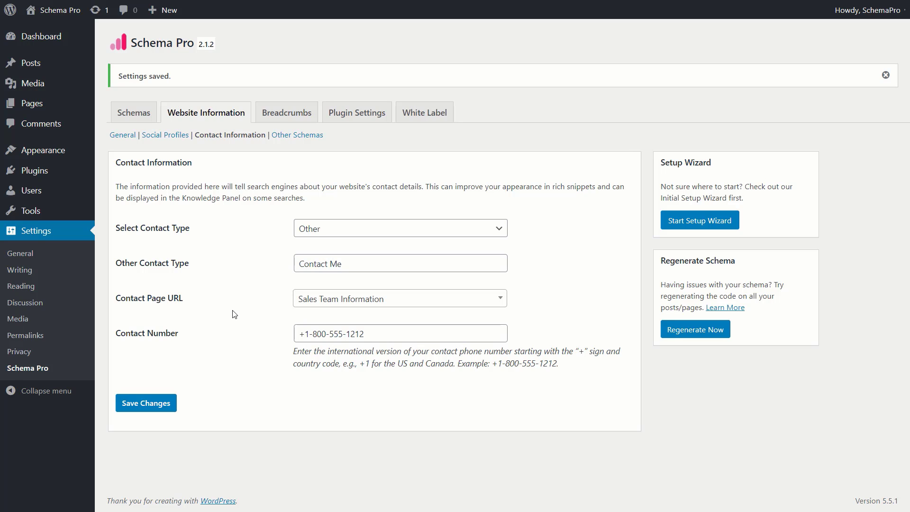
left_click(153, 405)
left_click(149, 408)
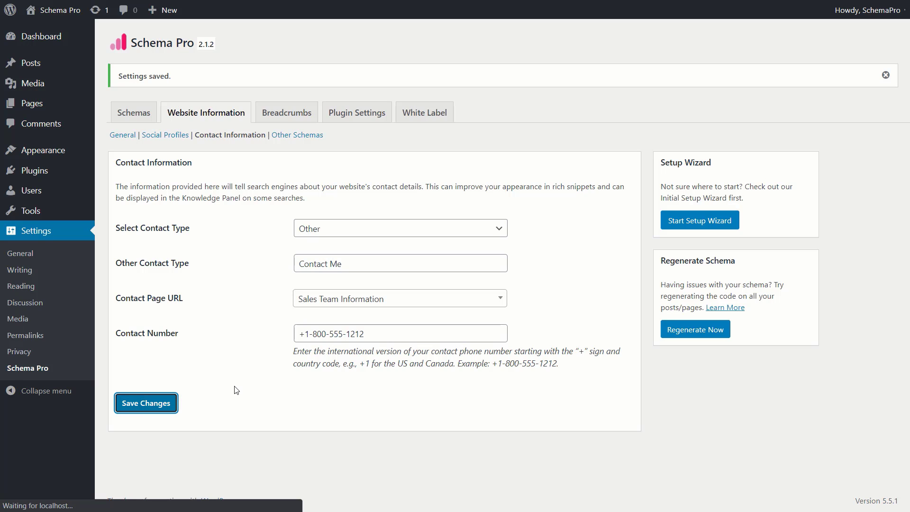